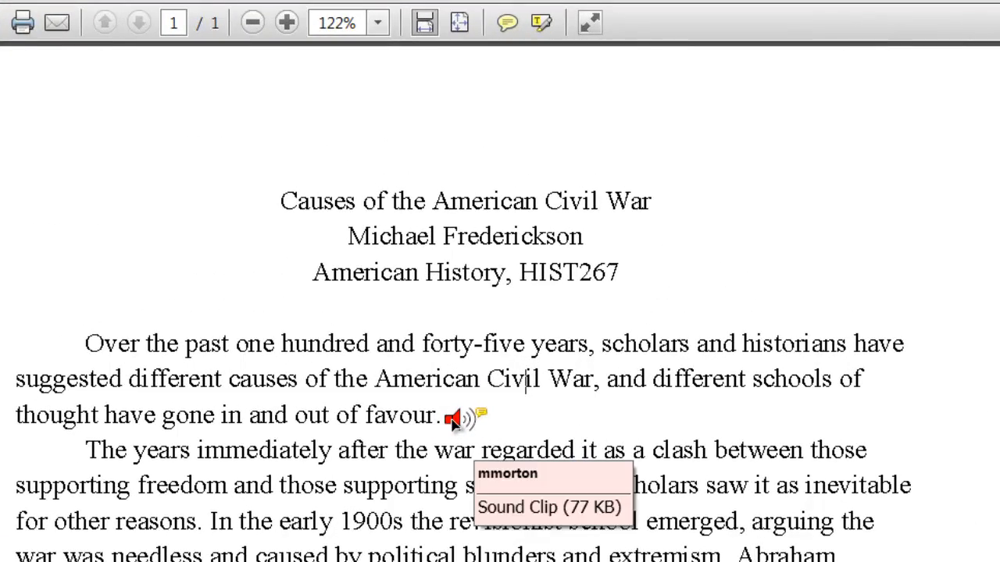
Play the sound clip comment attached at the end of the essay's first paragraph.
{"action": "double_click", "coordinate": [454, 425]}
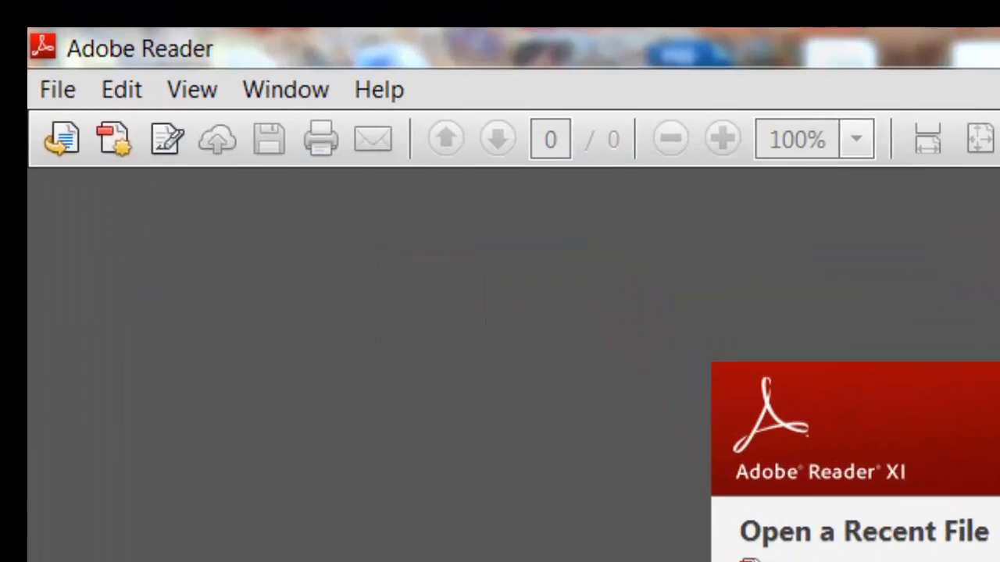
Open the recent file Causes of the American Civil War.pdf and show its commenting tools.
{"action": "left_click", "coordinate": [57, 91]}
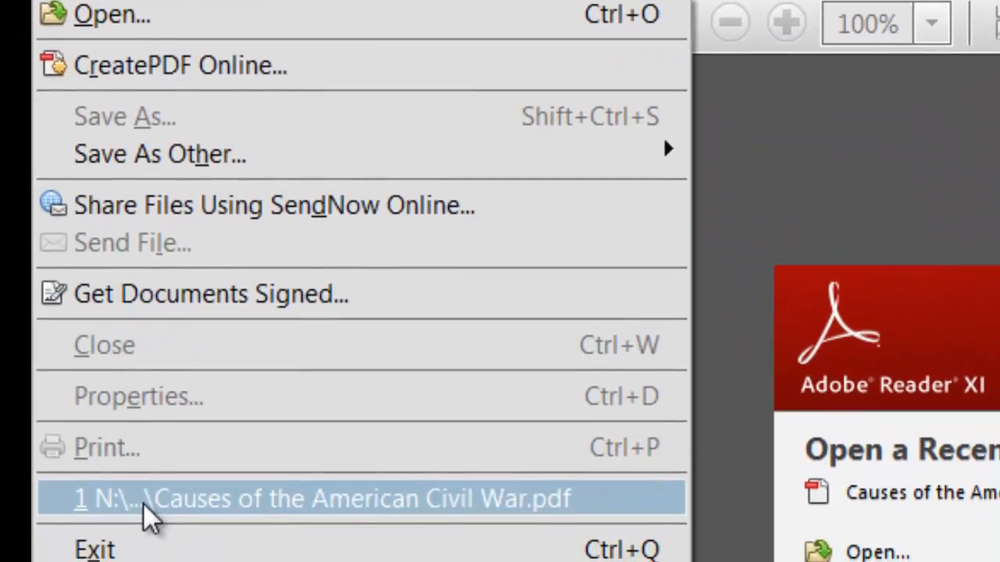
{"action": "left_click", "coordinate": [143, 517]}
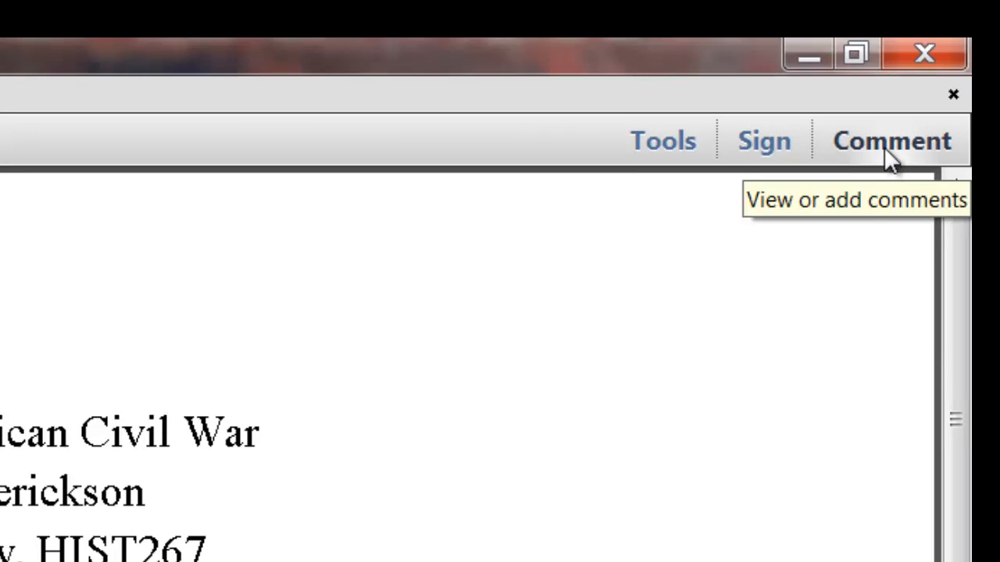
{"action": "left_click", "coordinate": [884, 147]}
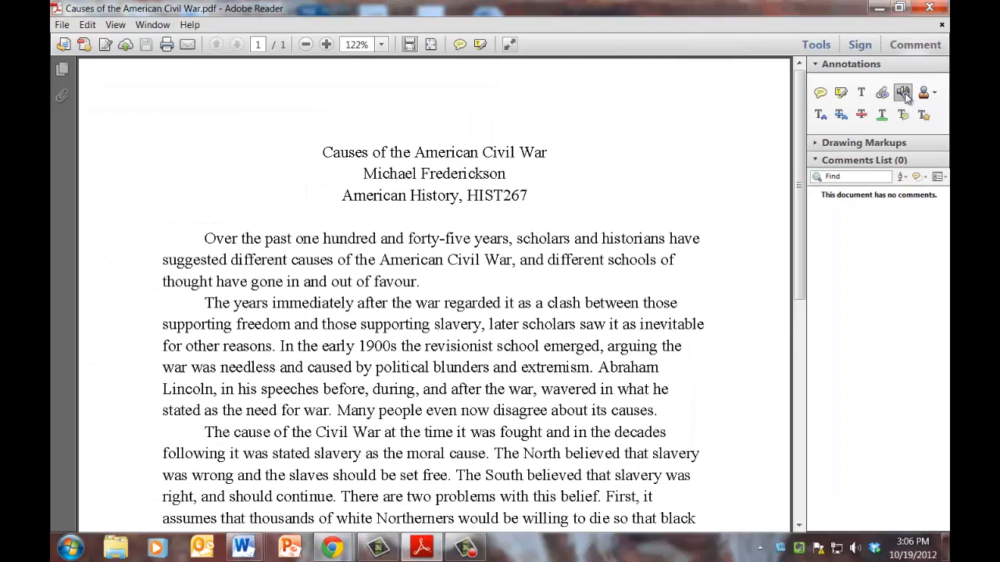
Add an audio comment after "favour." in the first paragraph, recording the clip in two takes and accepting it.
{"action": "left_click", "coordinate": [903, 93]}
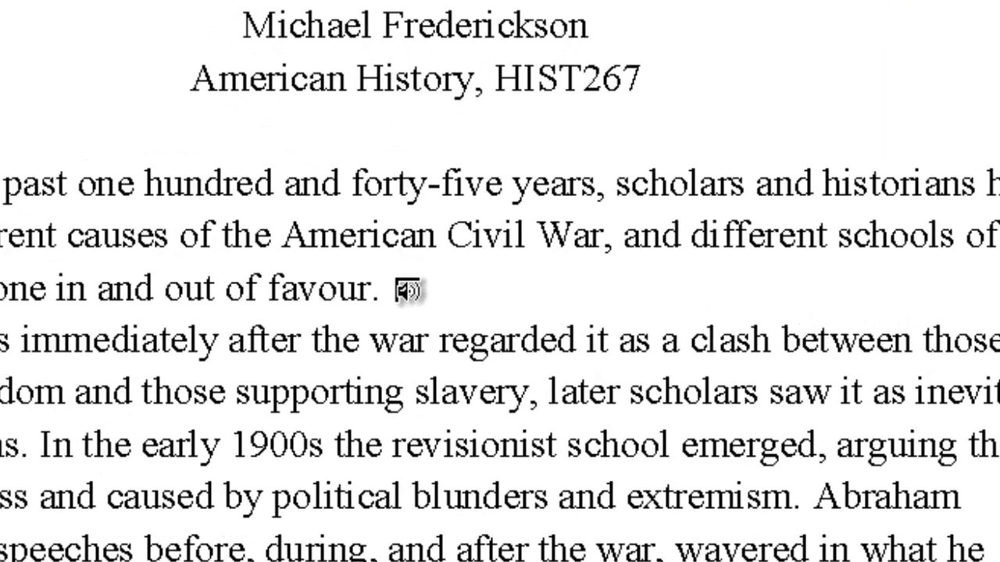
{"action": "left_click", "coordinate": [399, 289]}
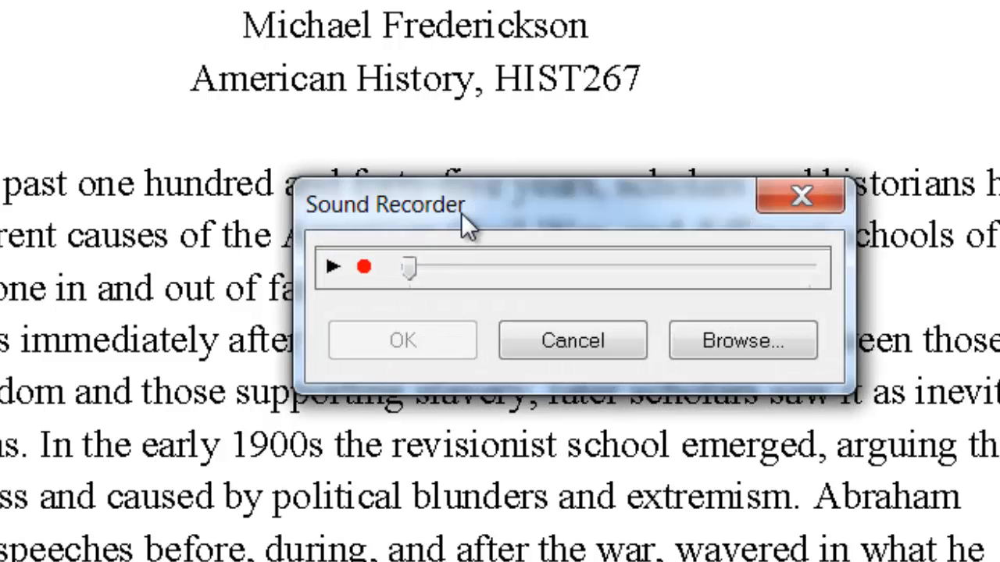
{"action": "left_click", "coordinate": [364, 268]}
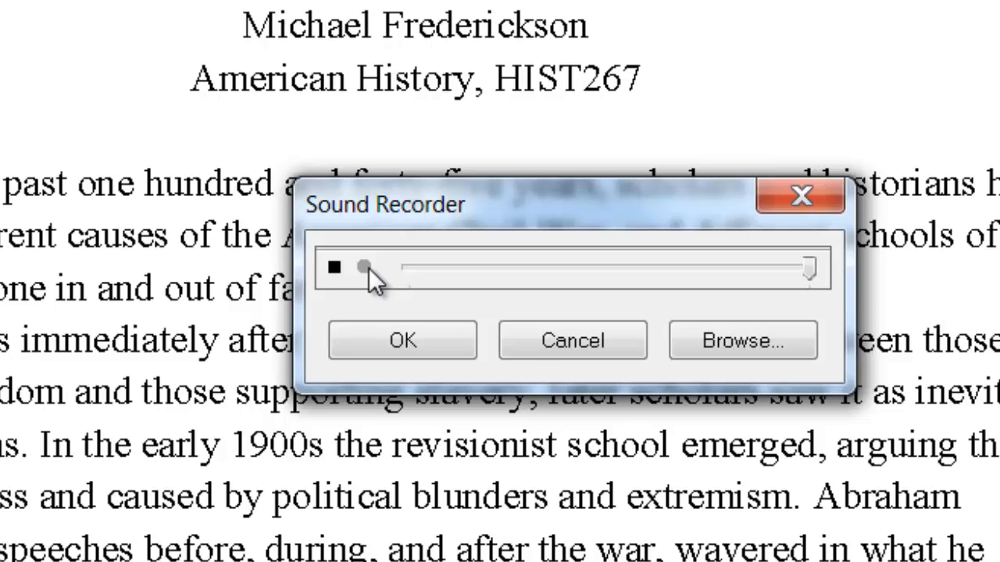
{"action": "left_click", "coordinate": [333, 267]}
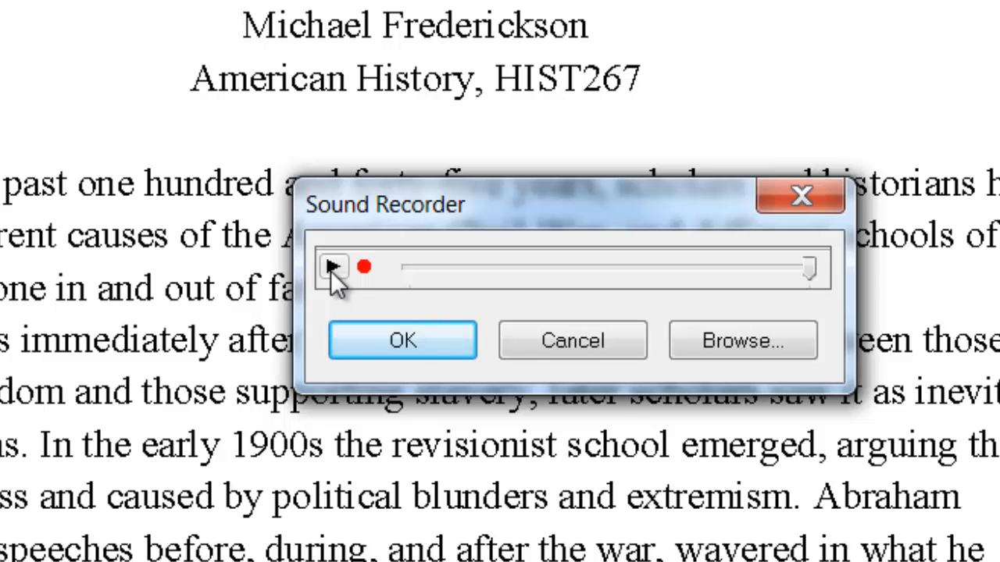
{"action": "left_click", "coordinate": [362, 267]}
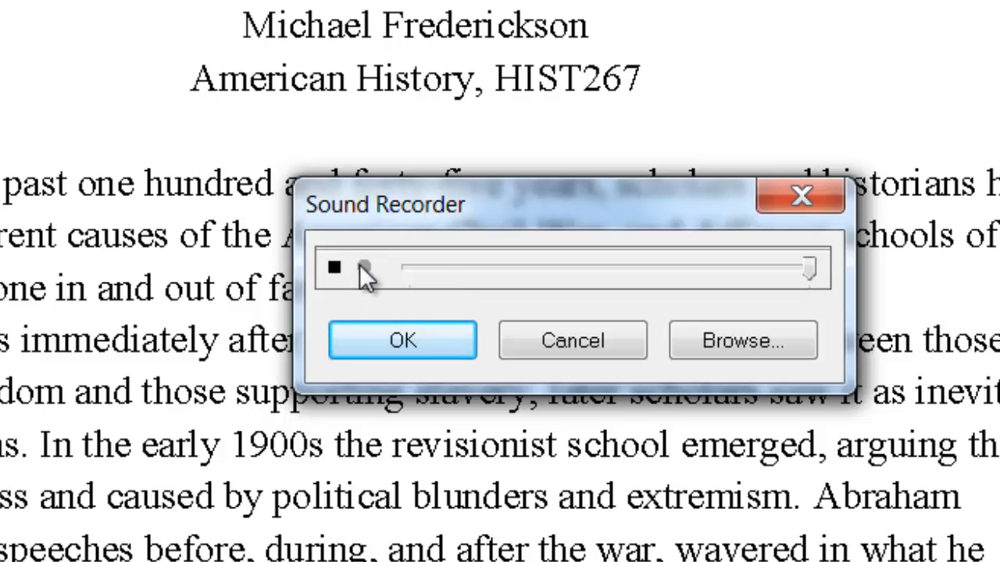
{"action": "left_click", "coordinate": [334, 267]}
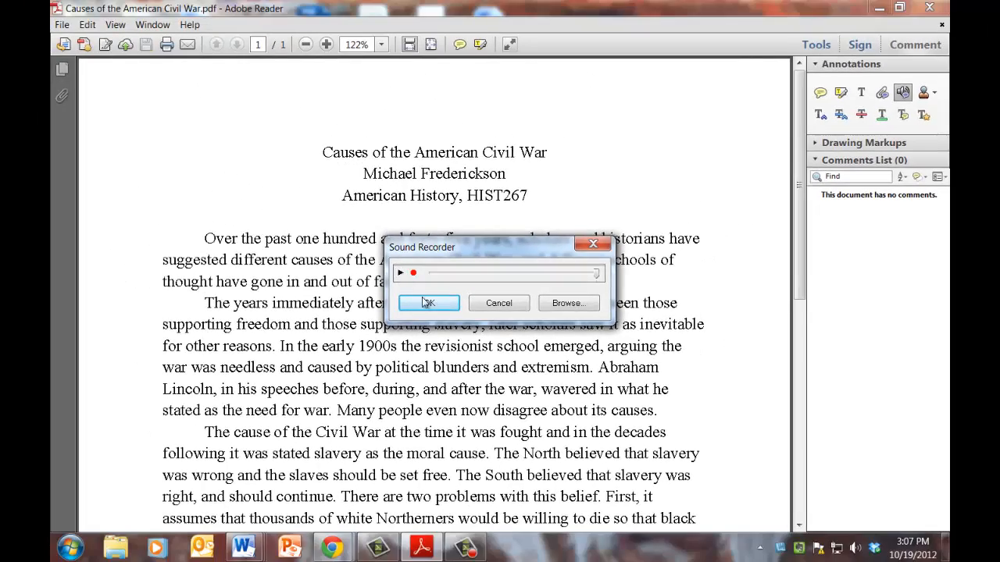
{"action": "left_click", "coordinate": [429, 304]}
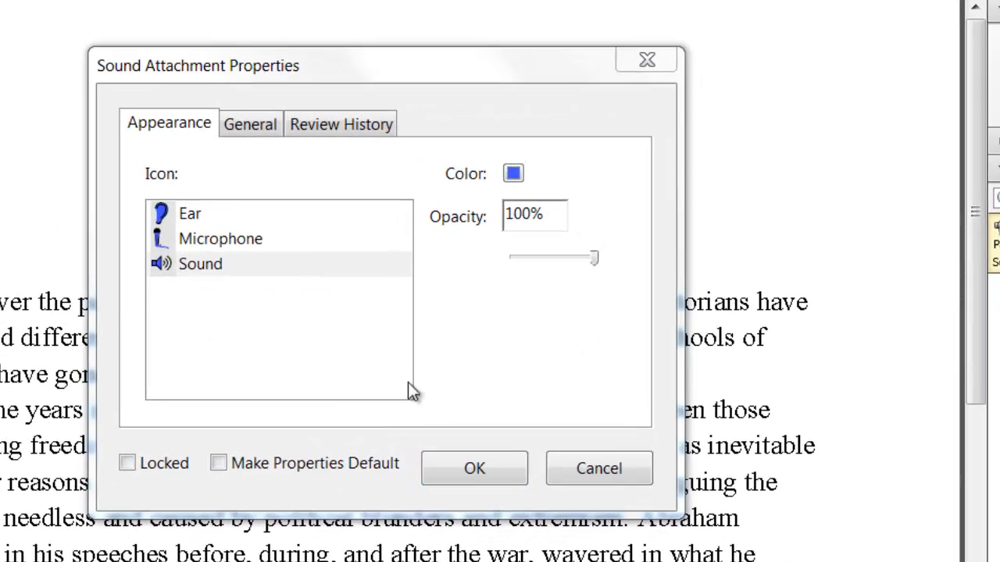
Give the audio comment the Sound icon in red and make these properties the default.
{"action": "left_click", "coordinate": [205, 264]}
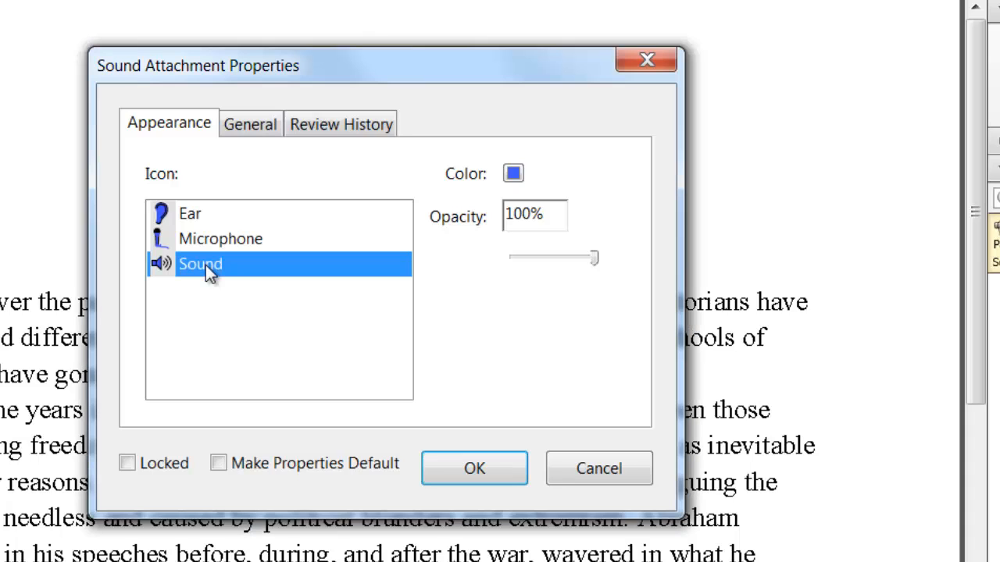
{"action": "left_click", "coordinate": [516, 175]}
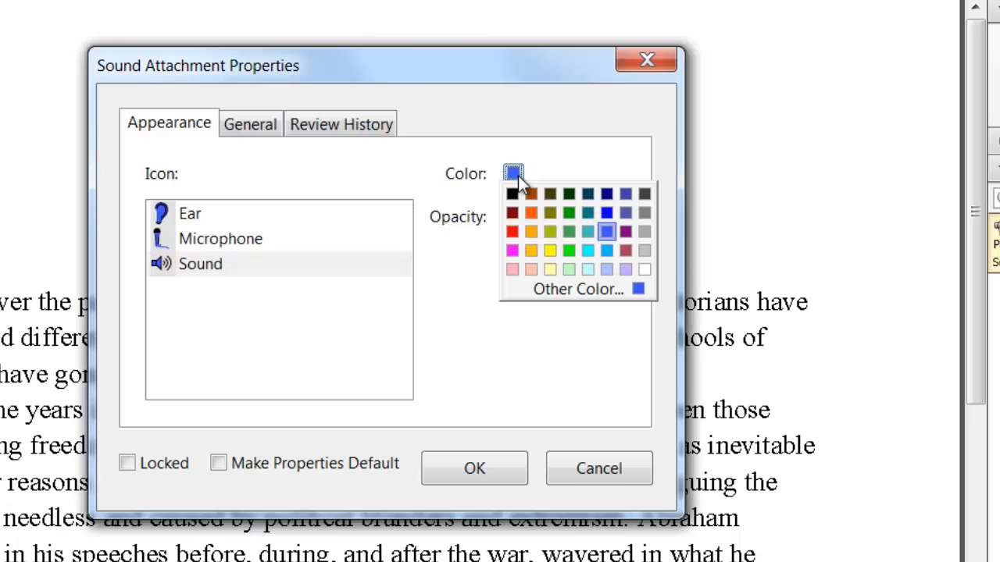
{"action": "left_click", "coordinate": [512, 232]}
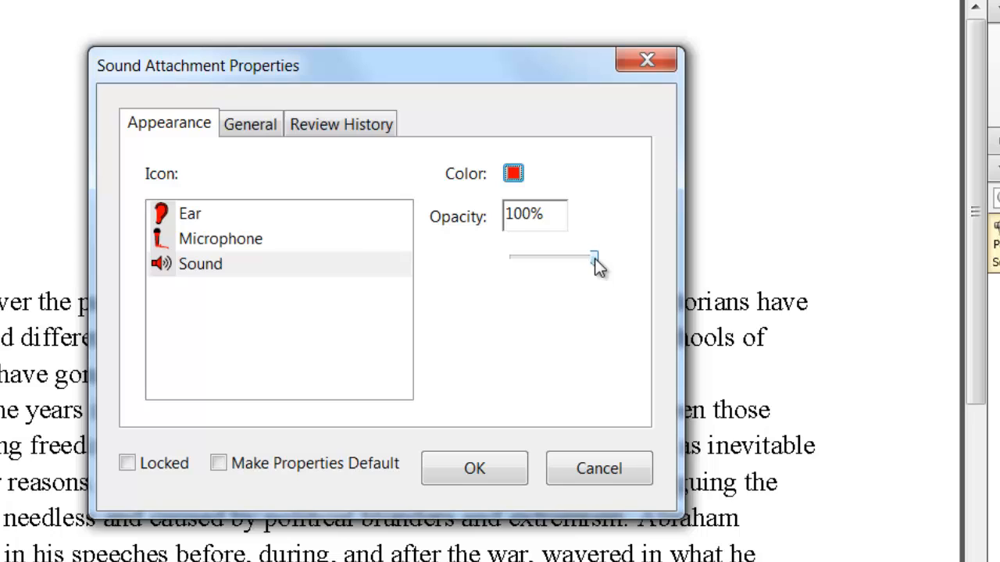
{"action": "left_click", "coordinate": [219, 464]}
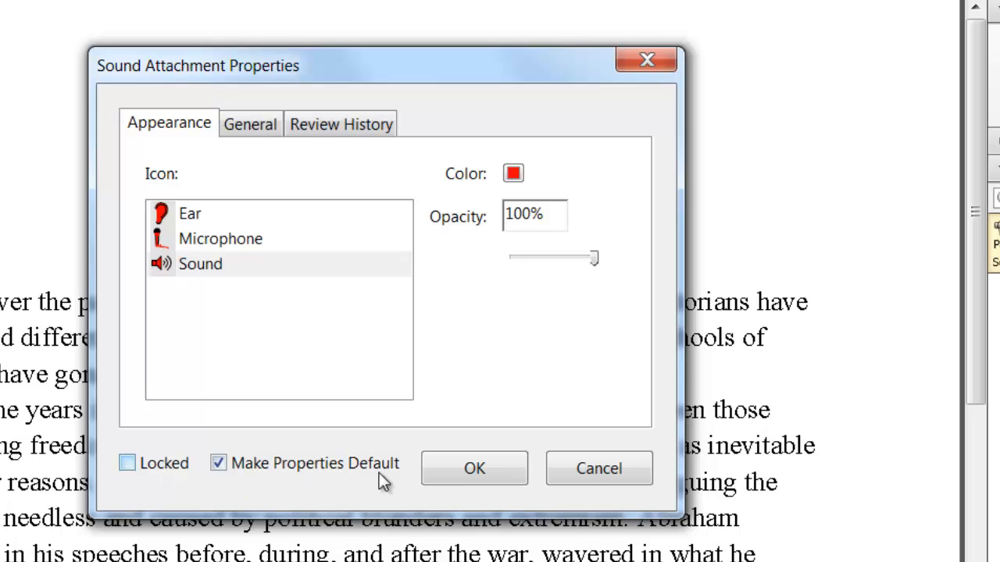
{"action": "left_click", "coordinate": [476, 469]}
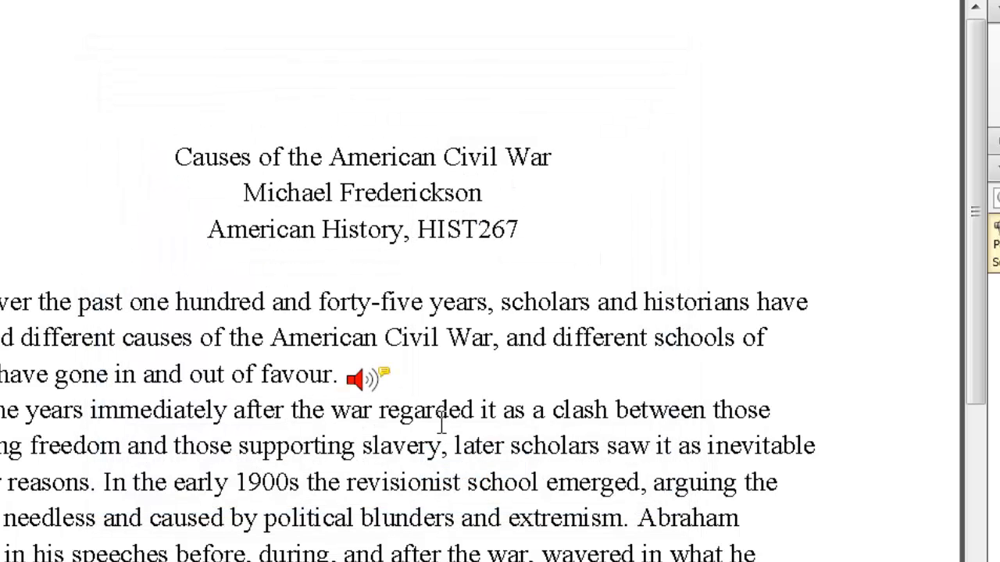
{"action": "mouse_move", "coordinate": [355, 381]}
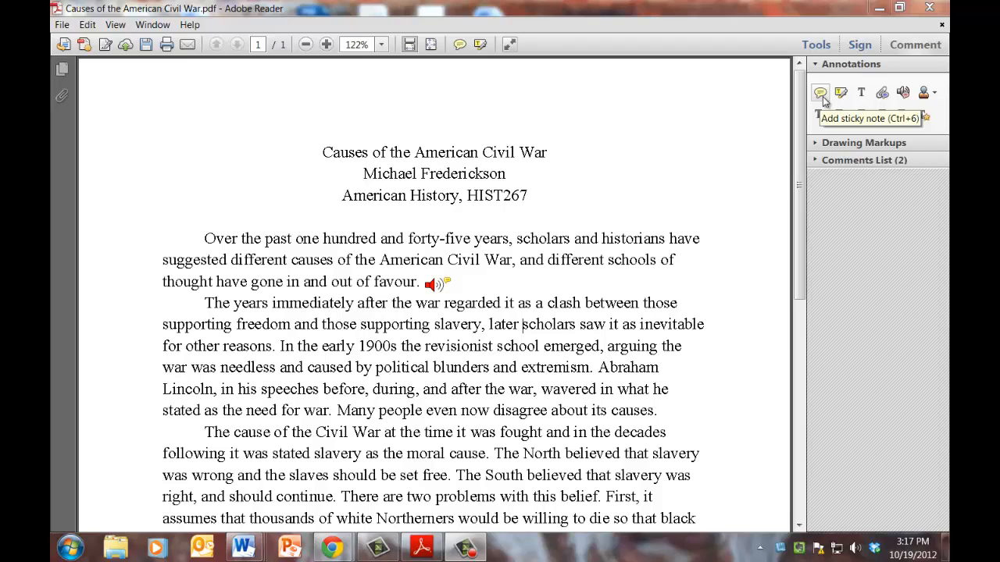
Add a sticky note reading "This is...." in the margin beside the second paragraph and minimize it.
{"action": "left_click", "coordinate": [822, 97]}
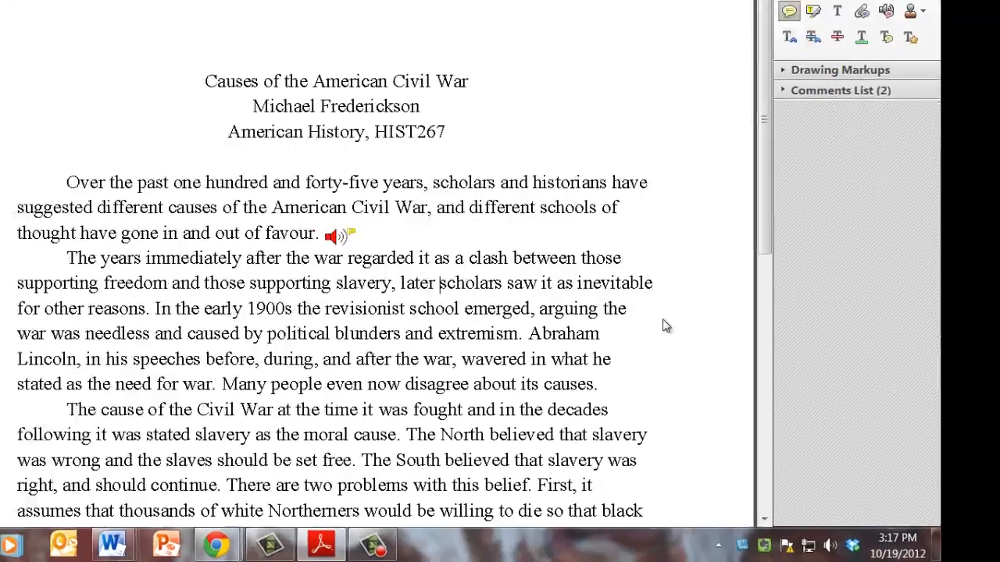
{"action": "left_click", "coordinate": [665, 326]}
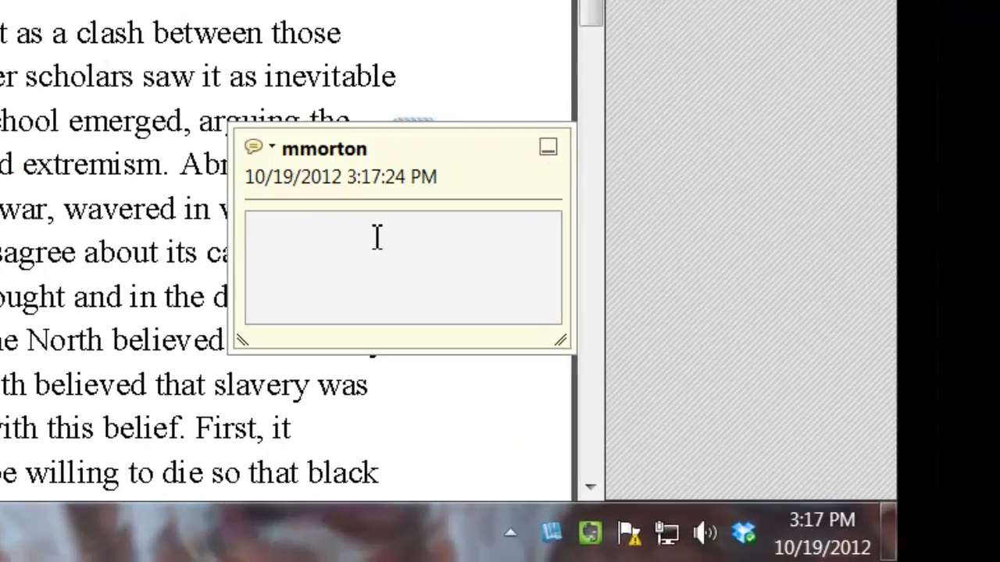
{"action": "type", "text": "This is...."}
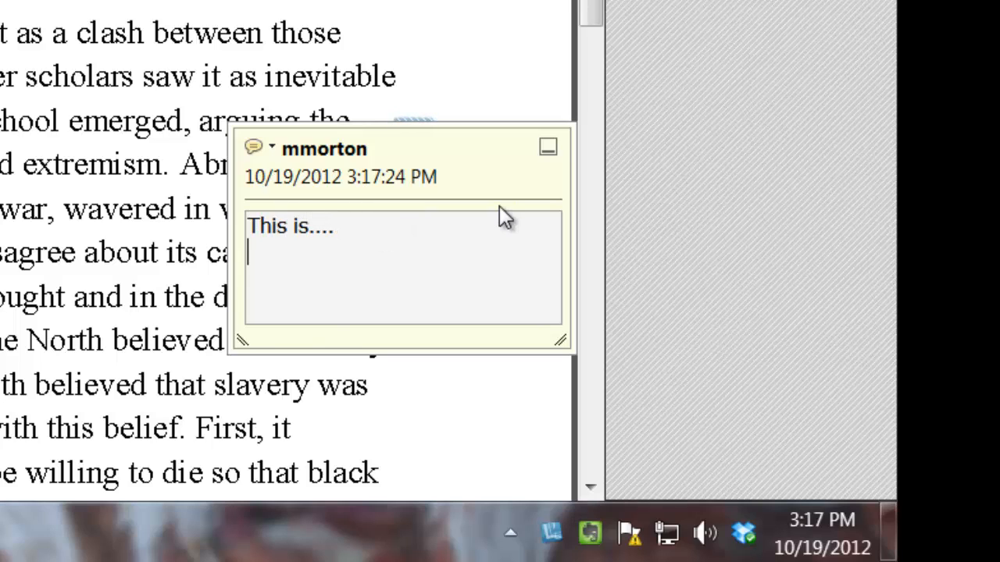
{"action": "left_click", "coordinate": [486, 2]}
Highlight the words "it as a clash" in the second paragraph's first line.
{"action": "mouse_move", "coordinate": [410, 137]}
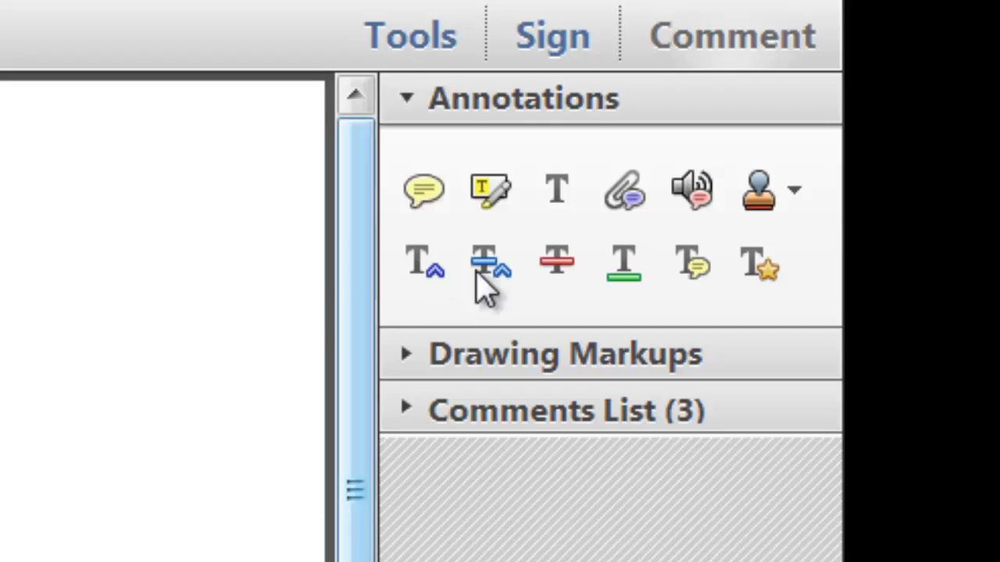
{"action": "left_click", "coordinate": [492, 193]}
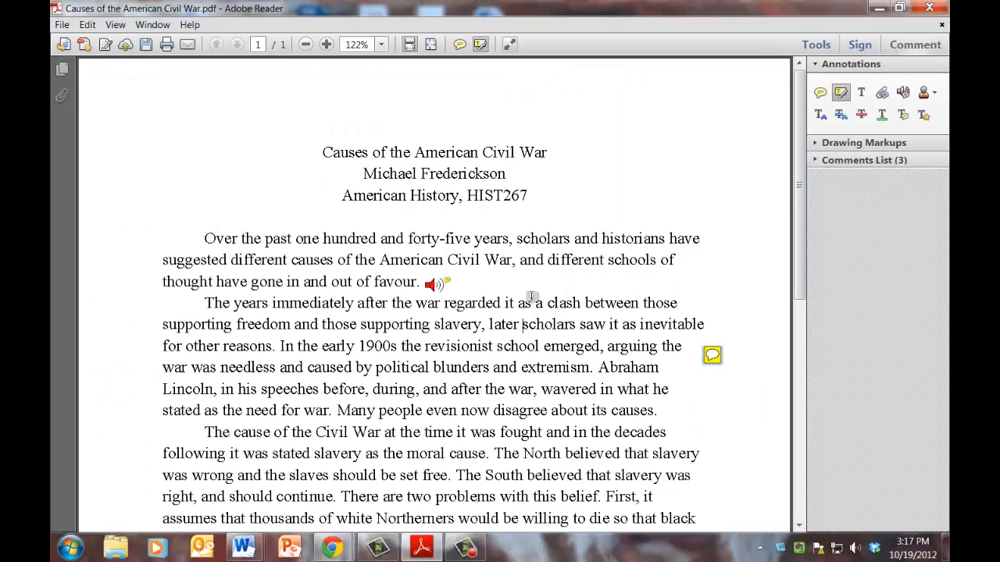
{"action": "left_click_drag", "start_coordinate": [504, 304], "coordinate": [573, 307]}
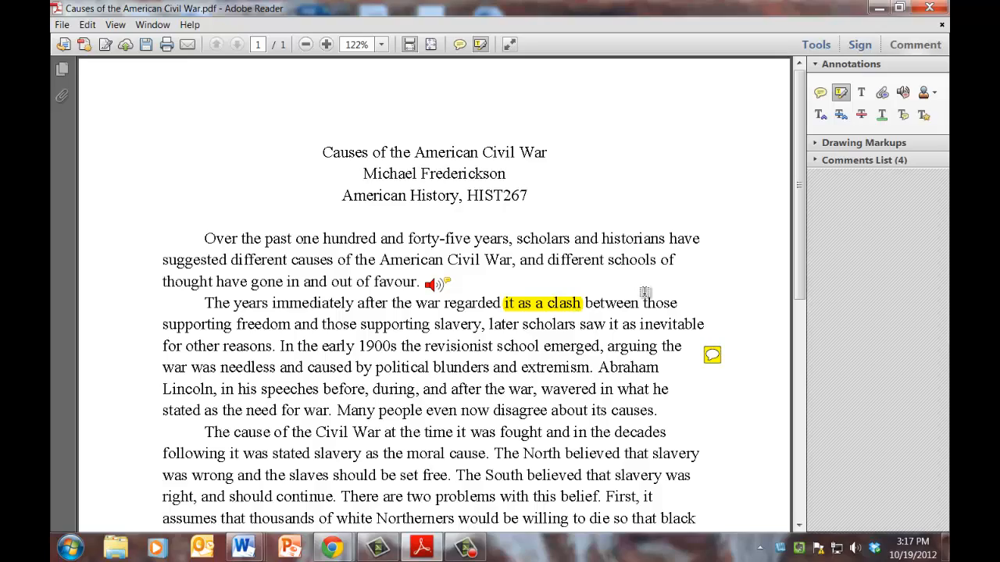
Add the text comment "Your grade for this essay..." between the course heading and the first paragraph.
{"action": "left_click", "coordinate": [860, 92]}
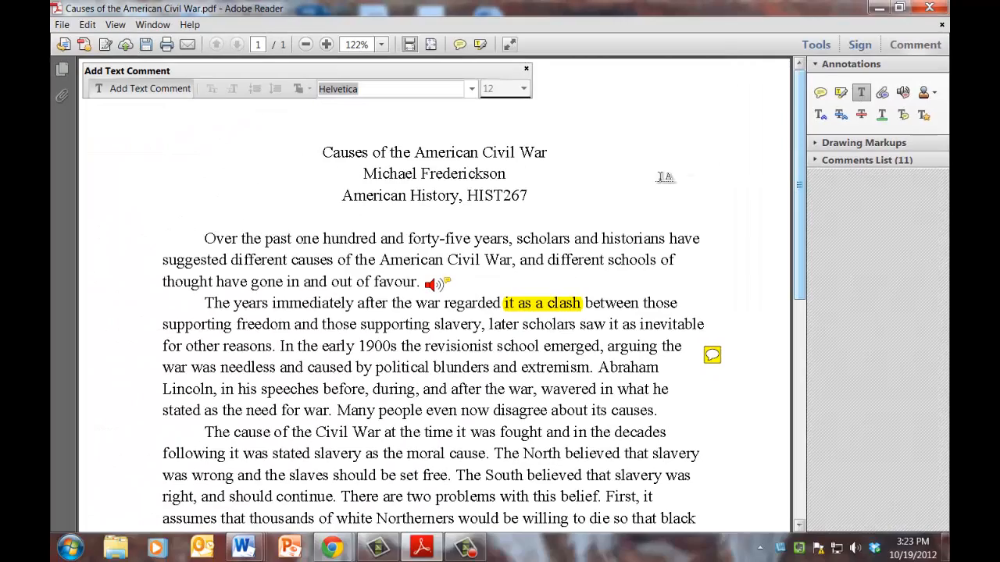
{"action": "left_click", "coordinate": [470, 219]}
{"action": "type", "text": "Your grade fo"}
{"action": "type", "text": "r this essay..."}
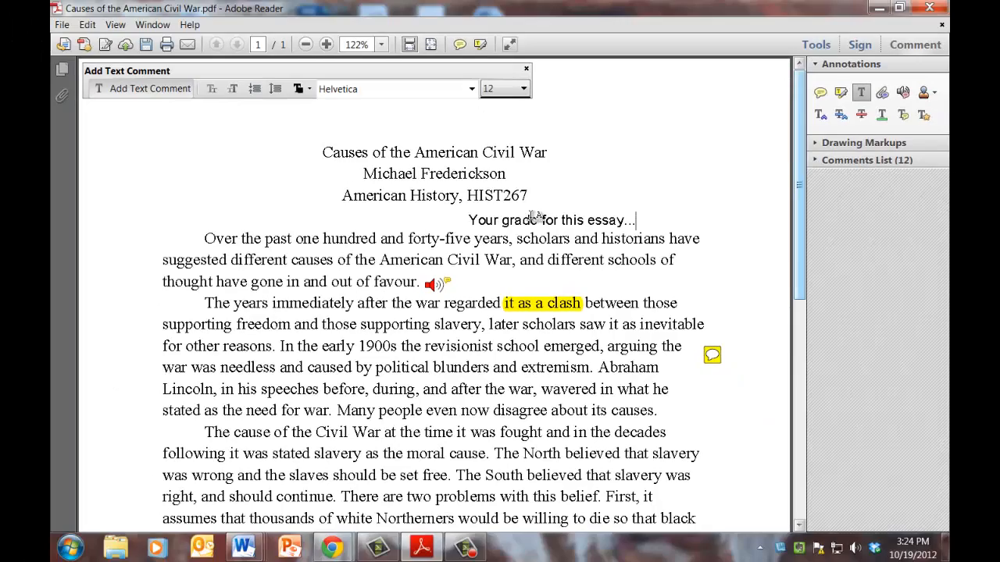
{"action": "mouse_move", "coordinate": [713, 355]}
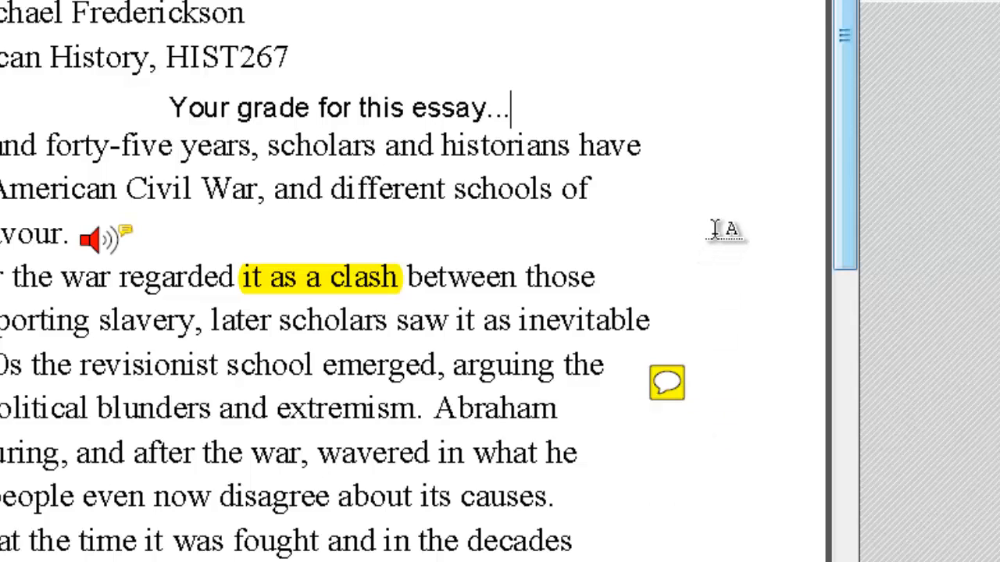
{"action": "mouse_move", "coordinate": [665, 384]}
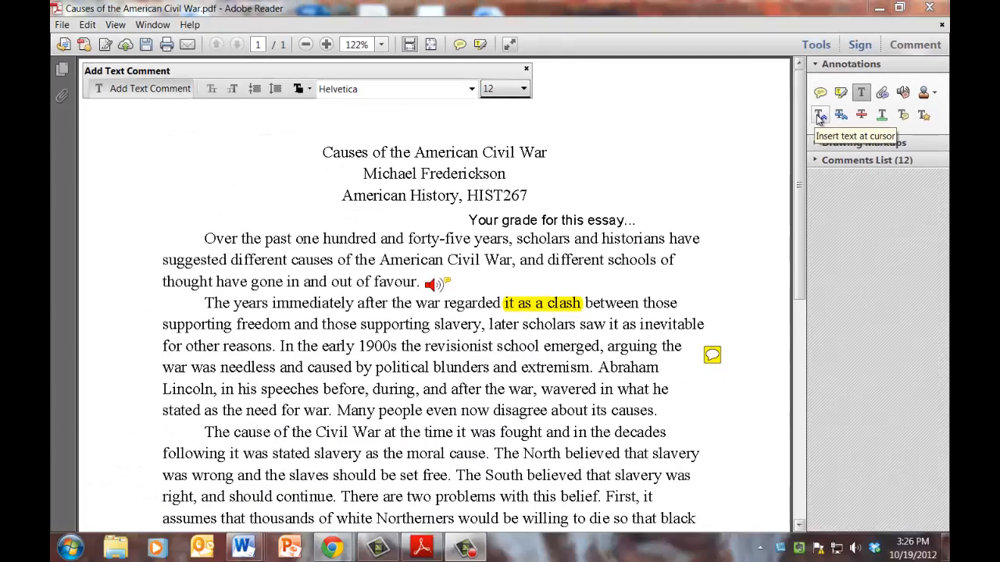
Insert a text-at-cursor comment before "school" in the second paragraph reading "this is the insert text at cursor tool..." and check its pop-up.
{"action": "left_click", "coordinate": [820, 115]}
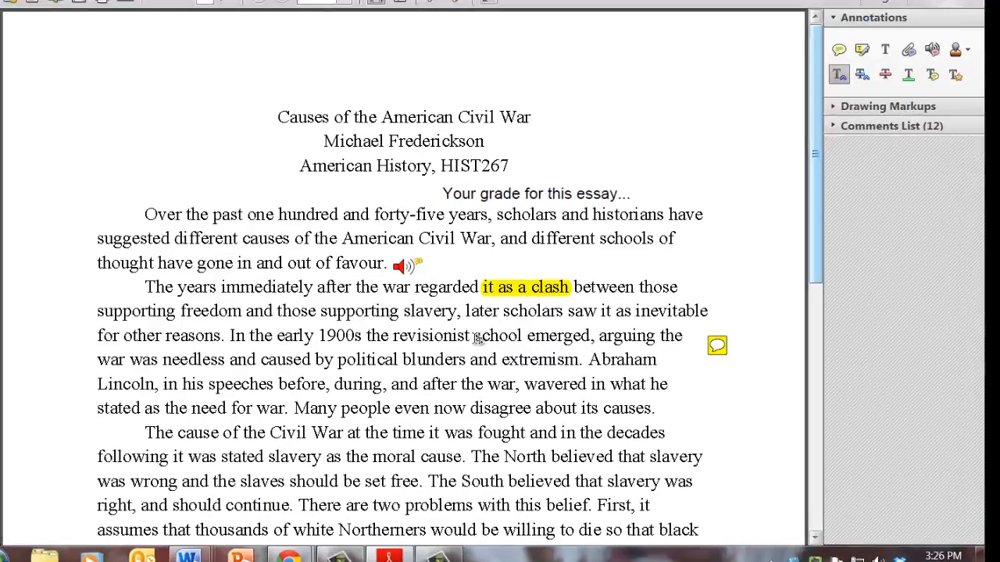
{"action": "left_click", "coordinate": [497, 348]}
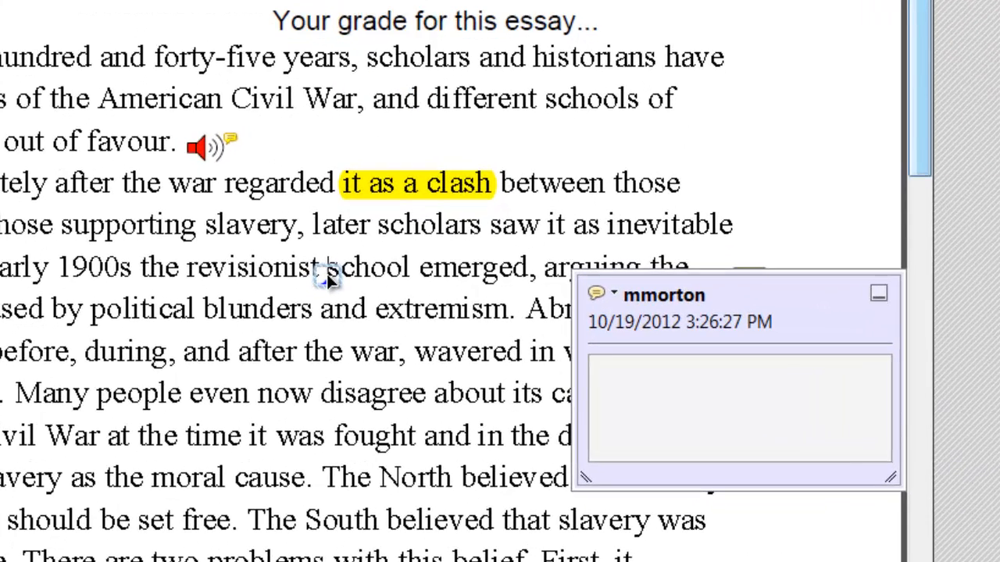
{"action": "type", "text": "this is t"}
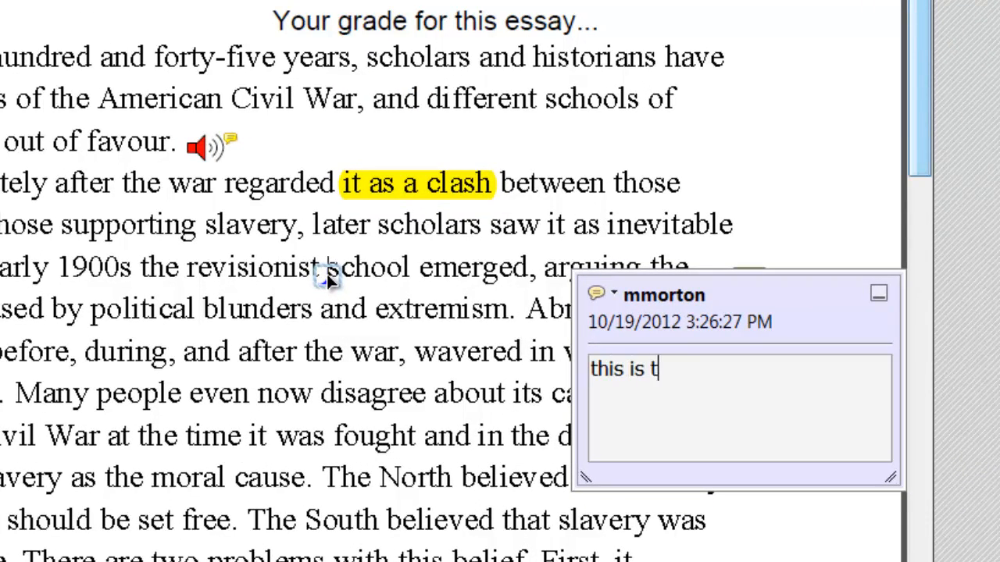
{"action": "type", "text": "he insert te"}
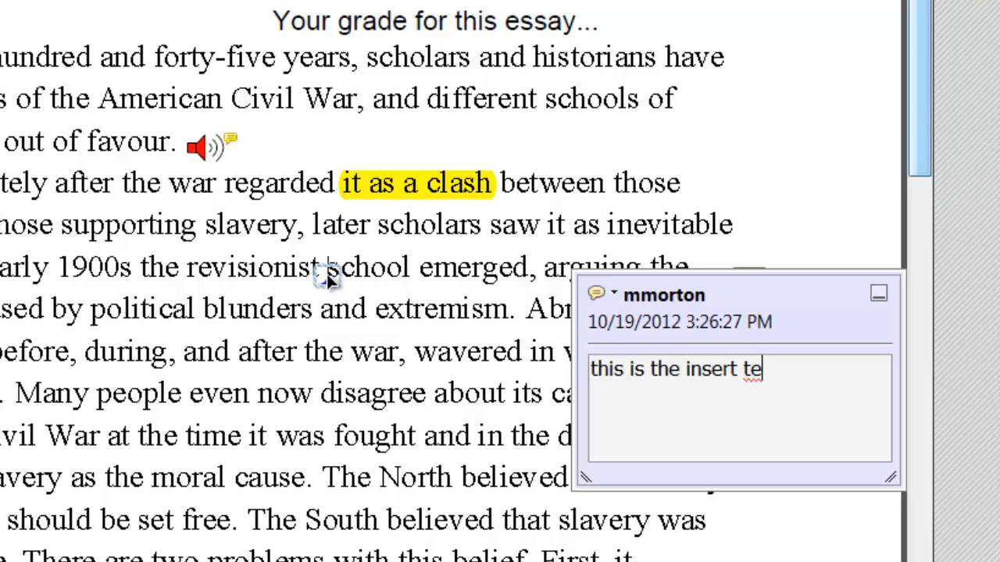
{"action": "type", "text": "xt at curs"}
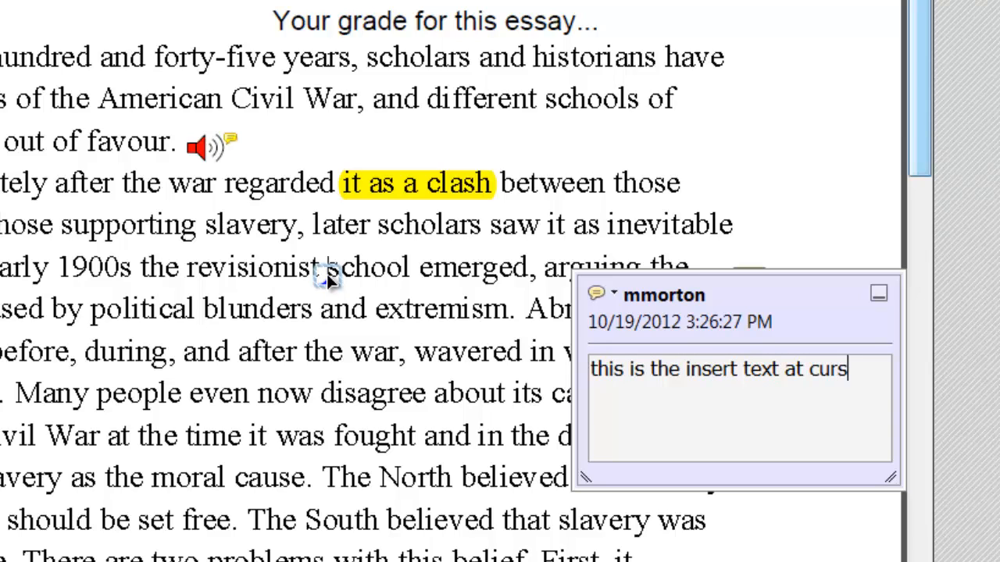
{"action": "type", "text": "or tool..."}
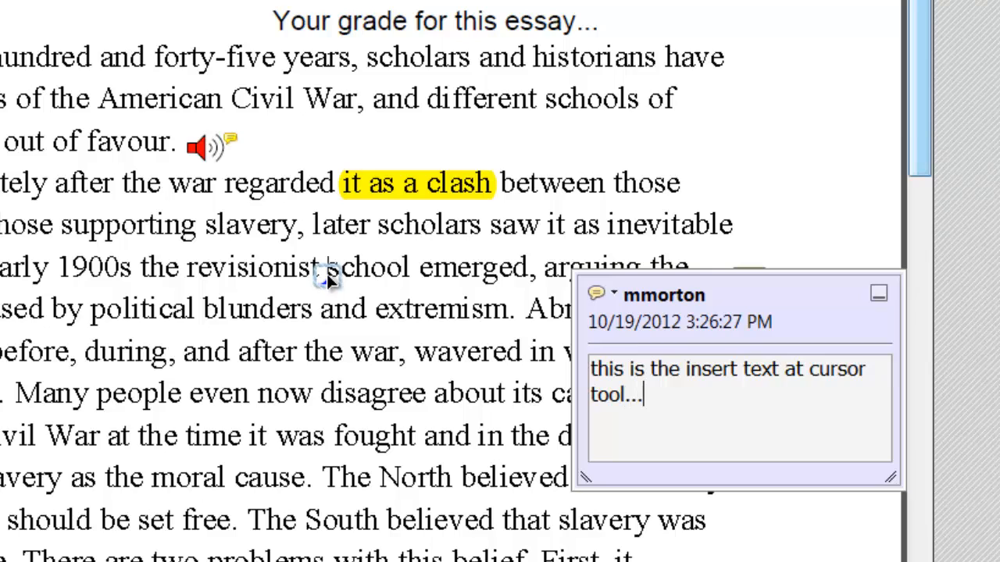
{"action": "left_click", "coordinate": [422, 273]}
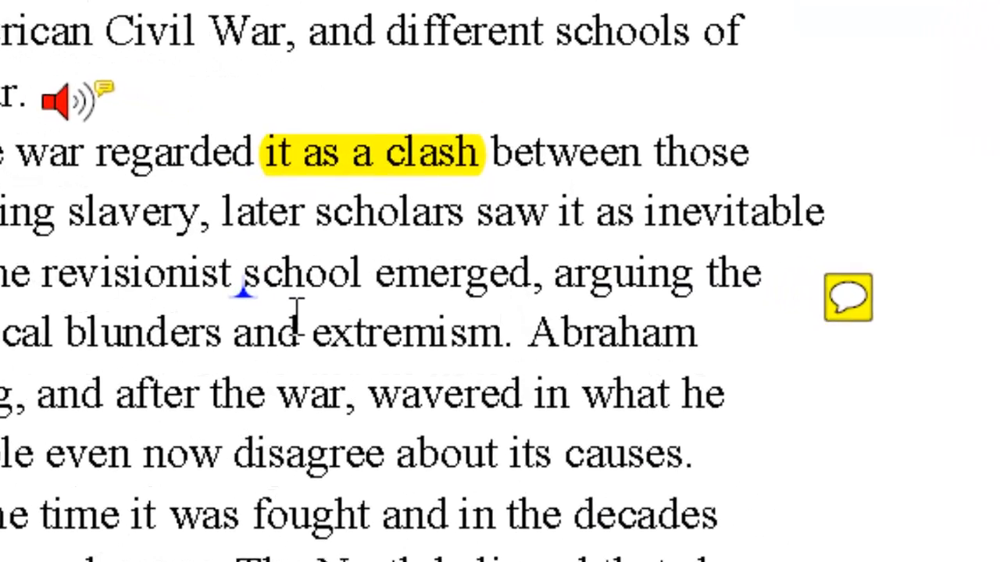
{"action": "mouse_move", "coordinate": [245, 294]}
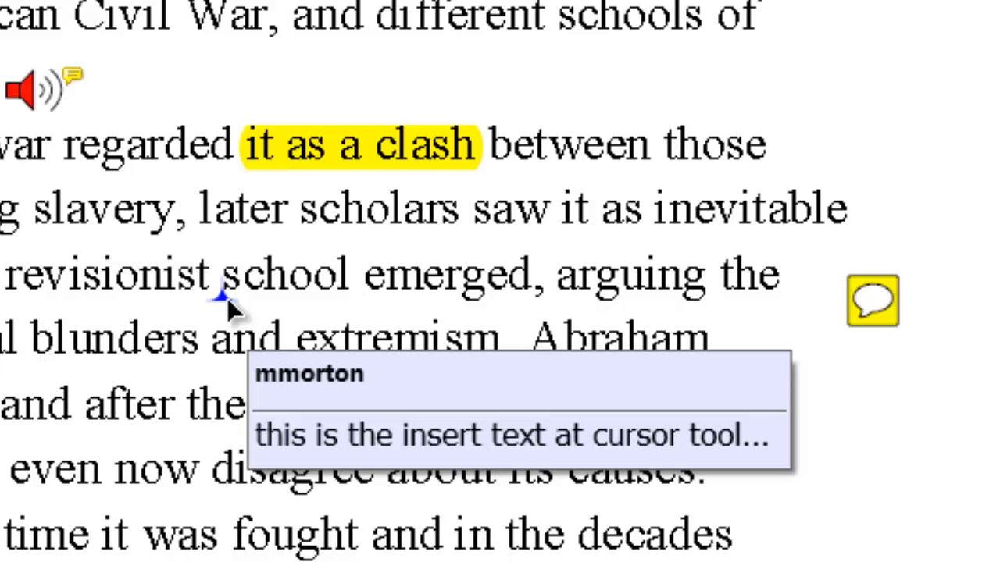
{"action": "mouse_move", "coordinate": [887, 306]}
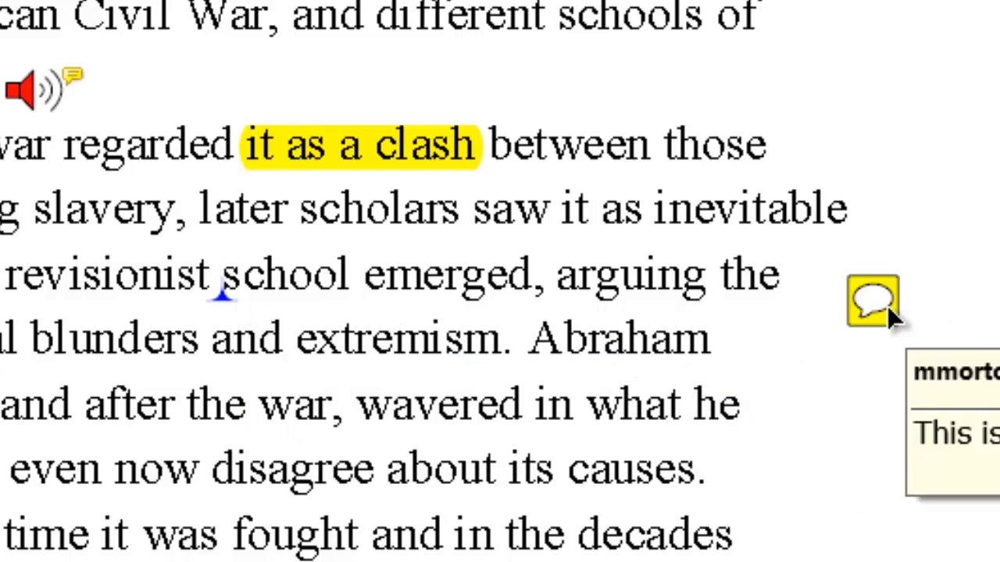
{"action": "mouse_move", "coordinate": [226, 309]}
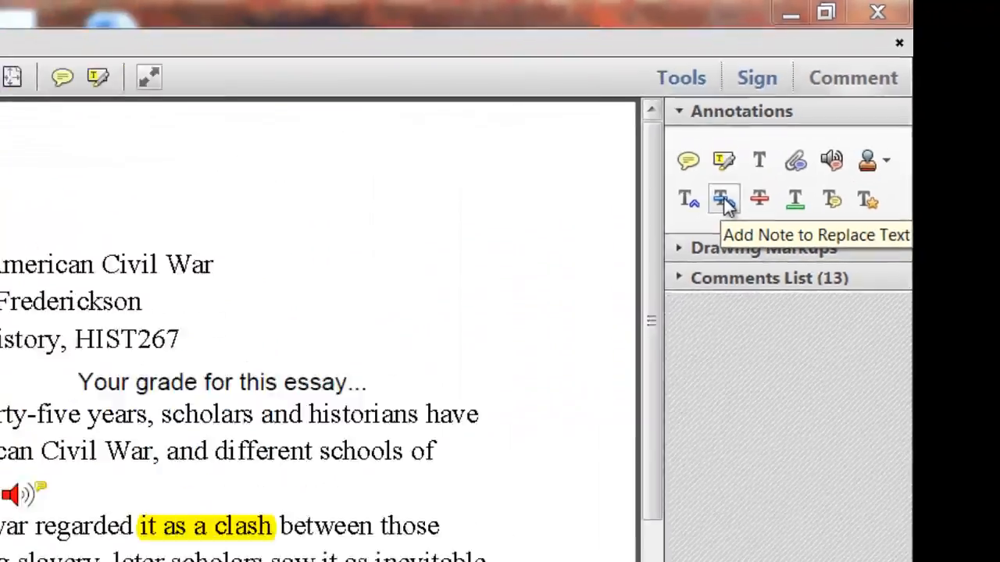
Start the Add Note to Replace Text markup for the second paragraph.
{"action": "left_click", "coordinate": [451, 394]}
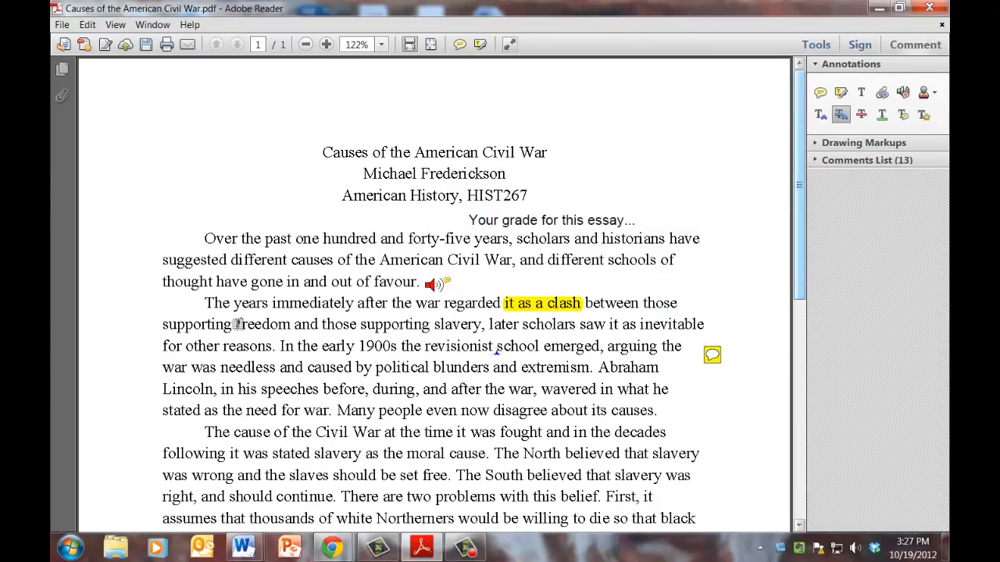